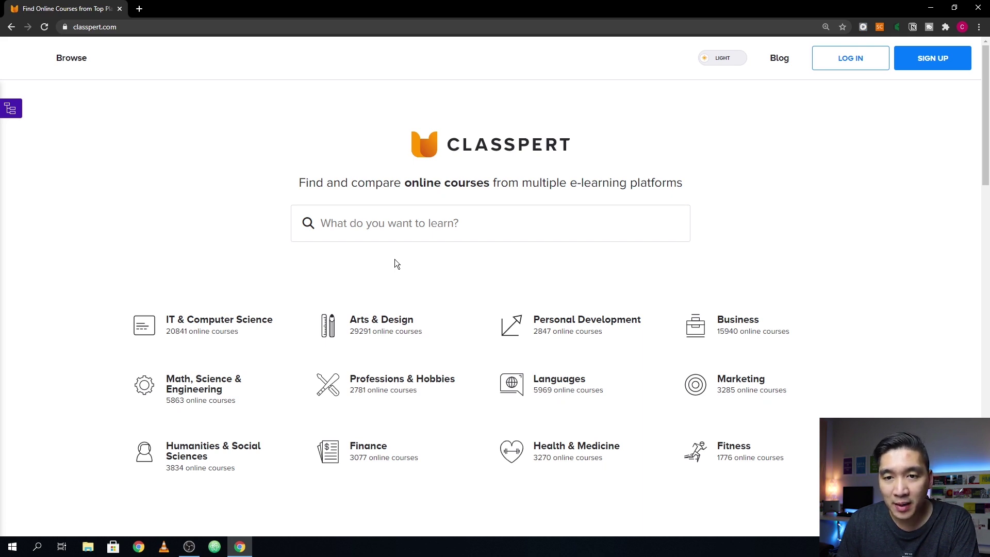
Search Classpert for 'data science' courses to list the 1,500 matching results
click(376, 231)
text(data science)
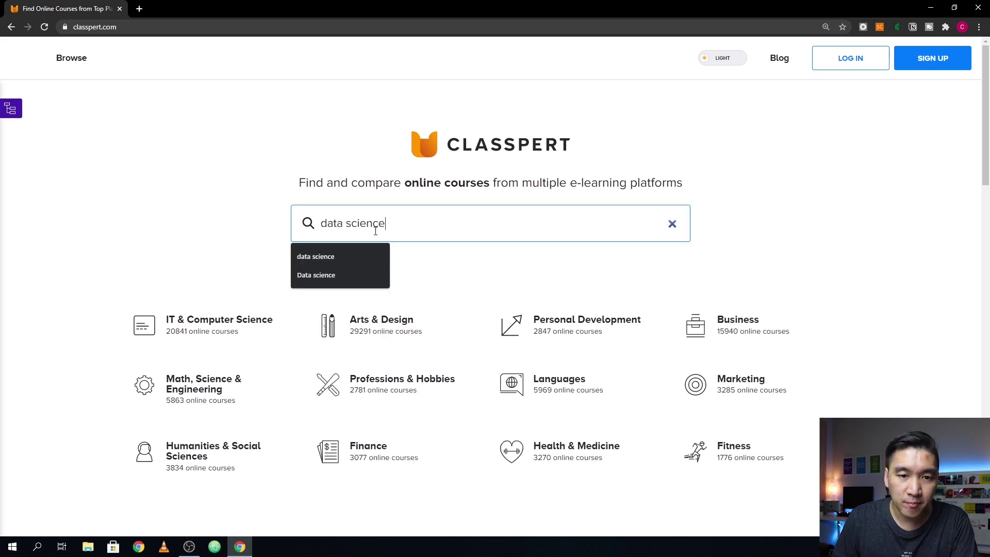
key(Return)
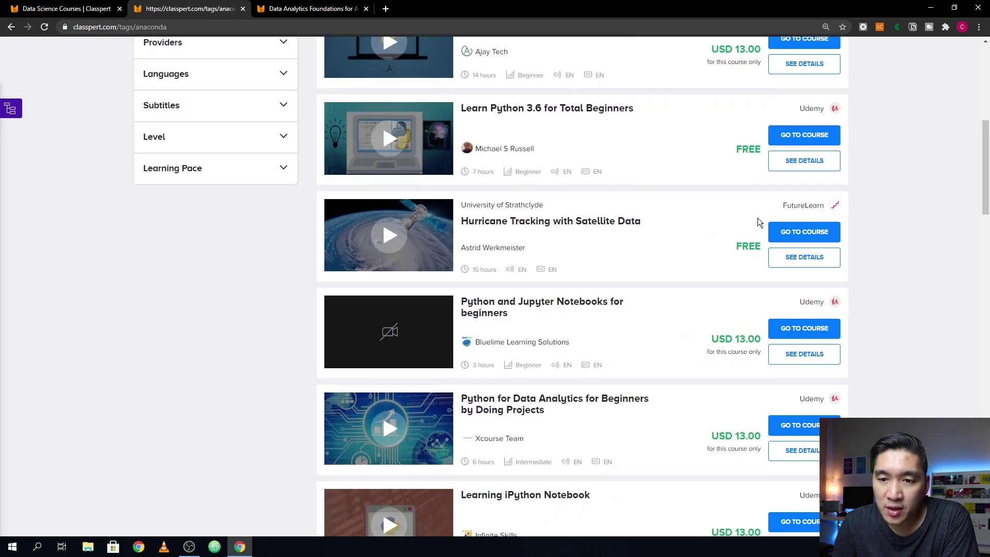
scroll(742, 232, down, 1)
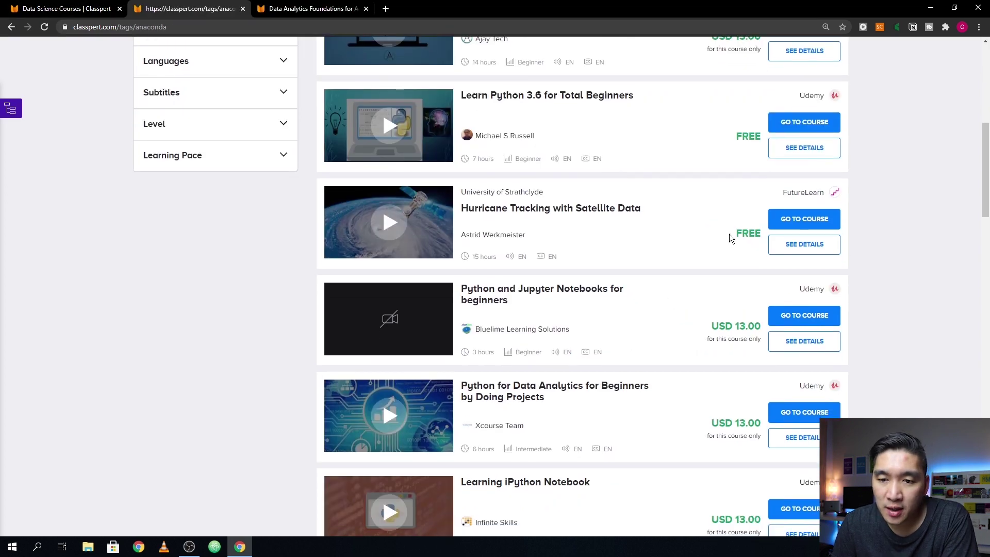
scroll(694, 298, down, 2)
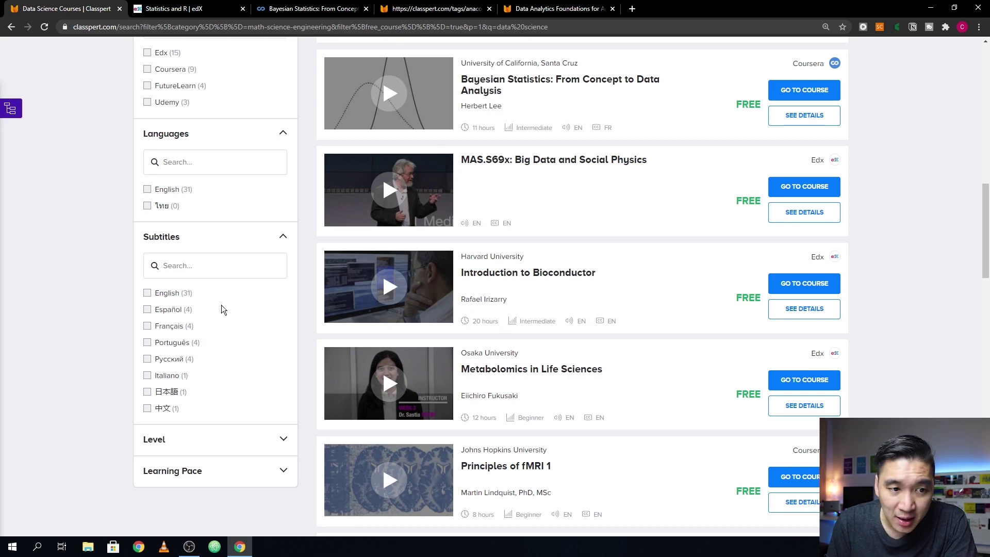
Expand the Level filter to show Intermediate (10), Beginner (7) and Advanced (5) counts
click(260, 440)
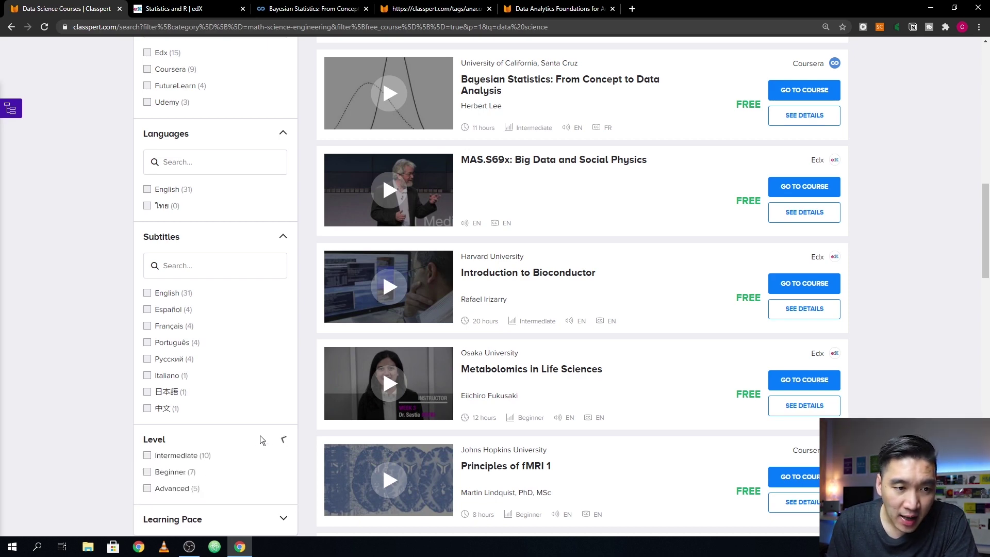
scroll(255, 445, down, 1)
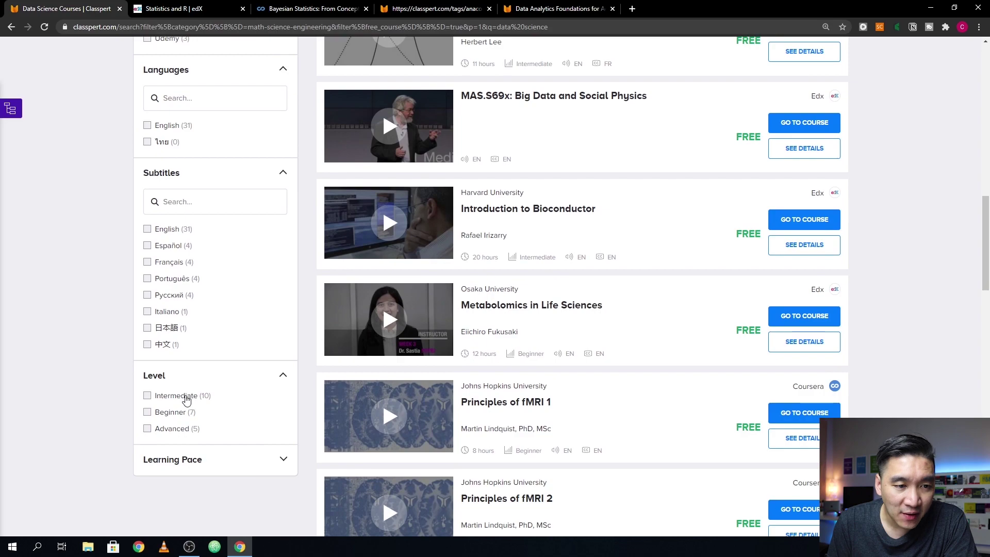